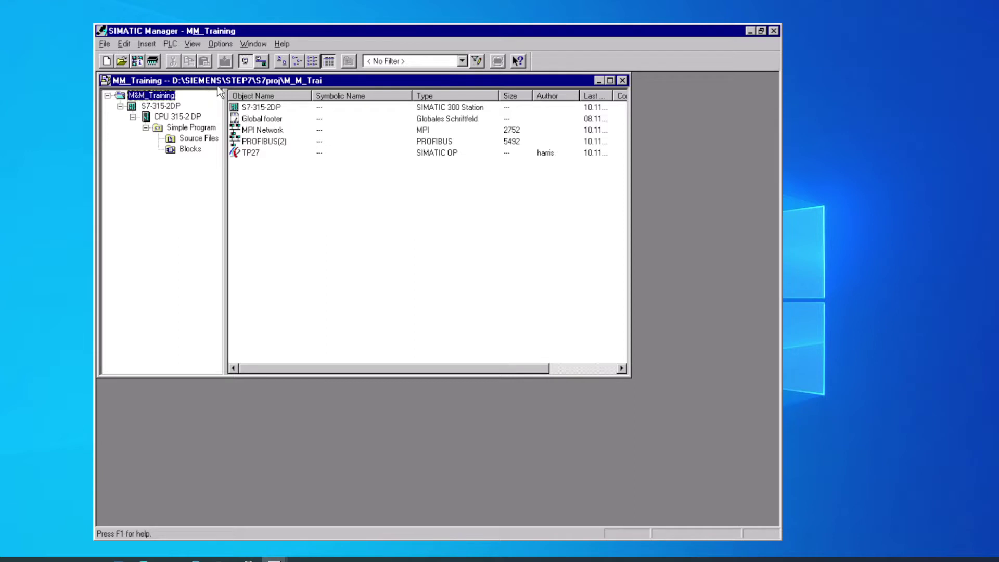
# Open the online view of the M&M_Training project and arrange the online and offline windows horizontally
pyautogui.click(262, 62)
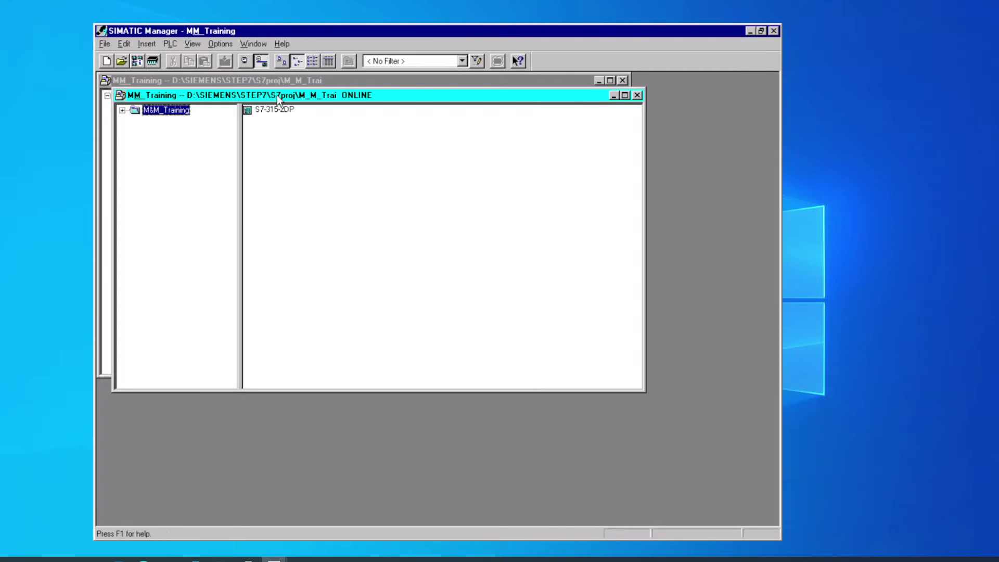
pyautogui.click(259, 43)
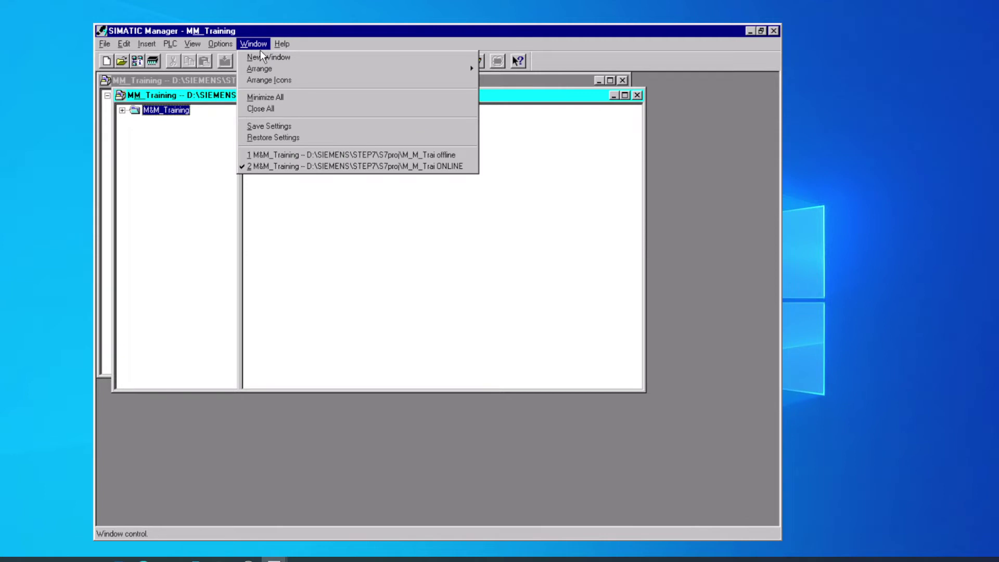
pyautogui.moveTo(432, 73)
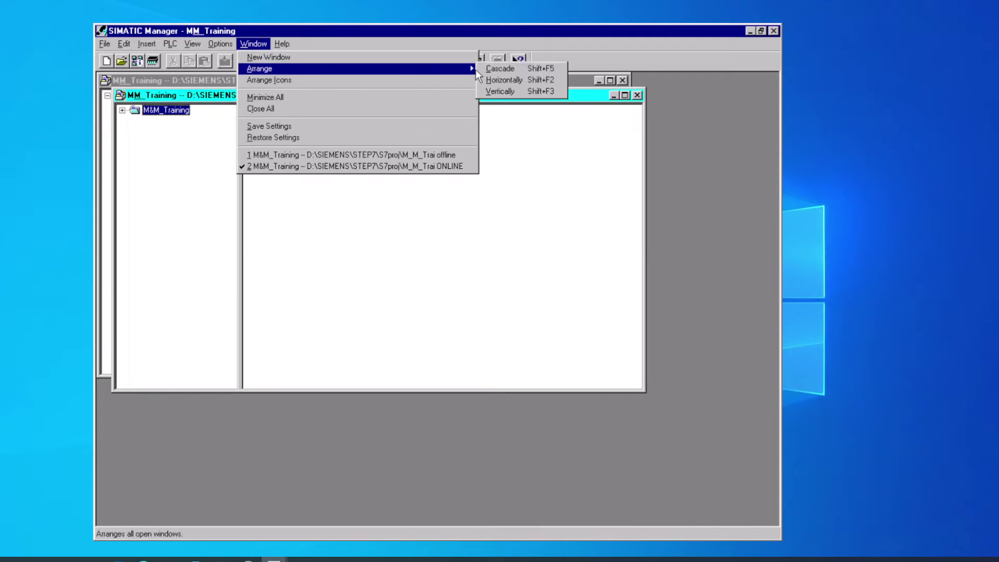
pyautogui.click(500, 82)
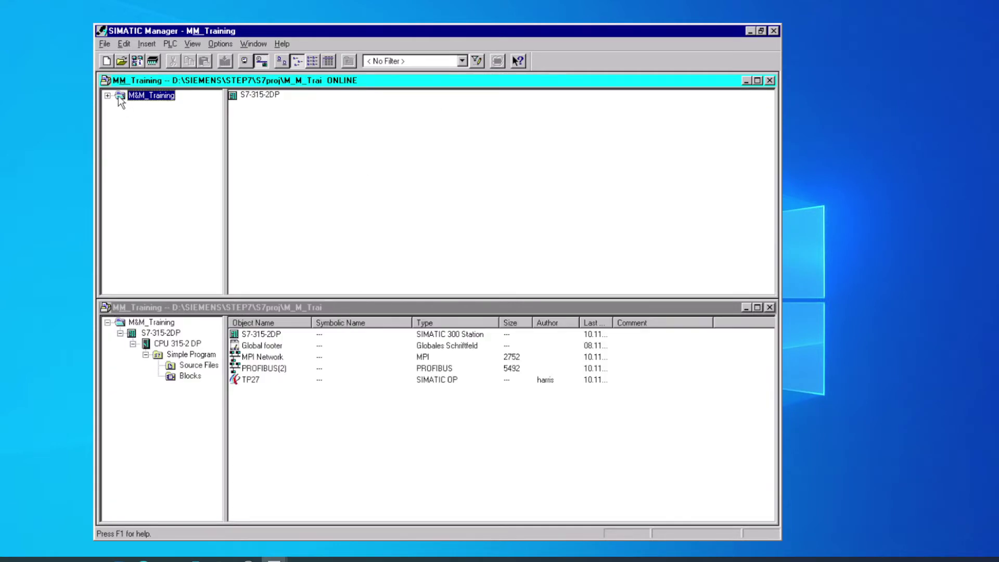
# Show all levels of the online project tree and list the online Blocks folder with full details
pyautogui.click(192, 45)
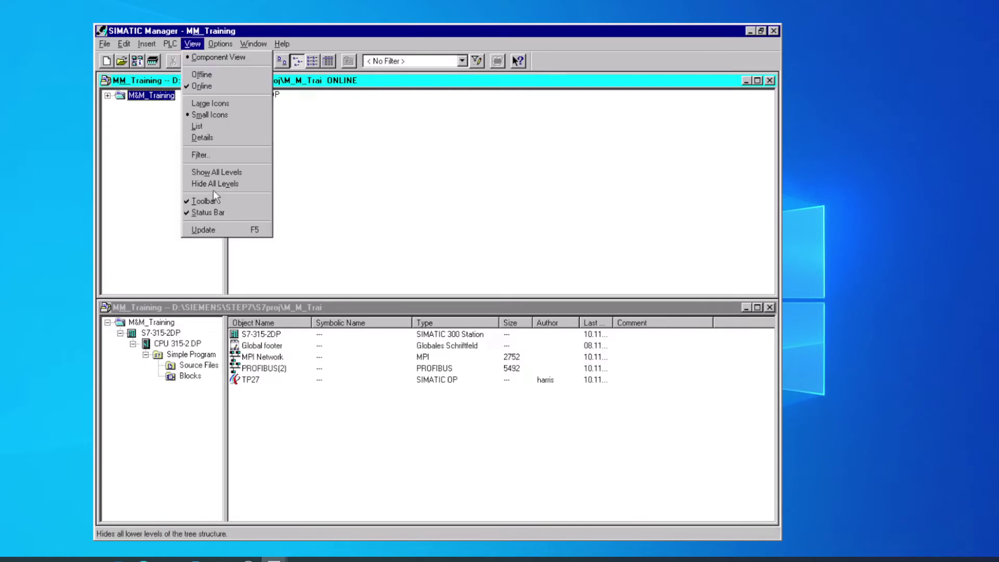
pyautogui.click(214, 173)
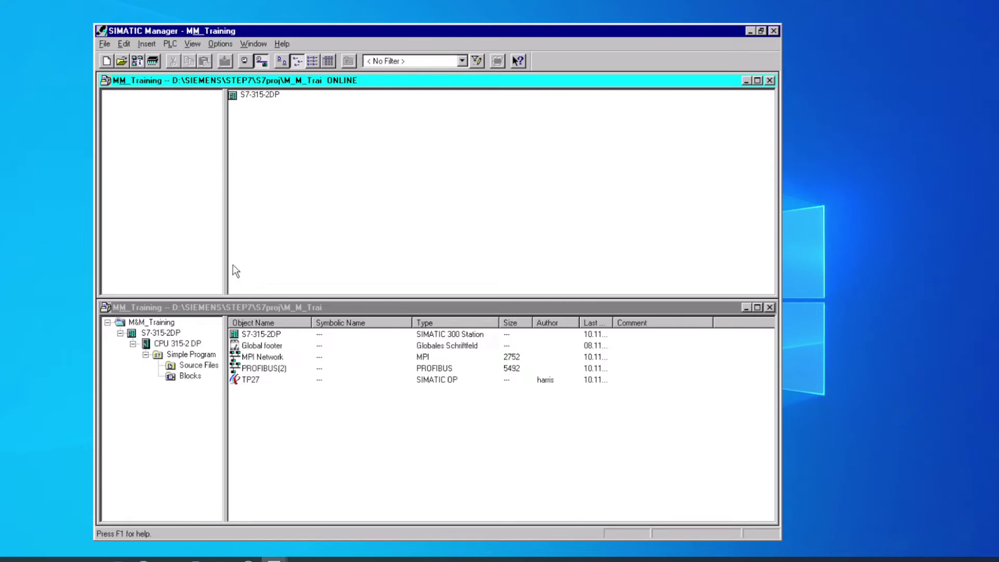
pyautogui.click(188, 138)
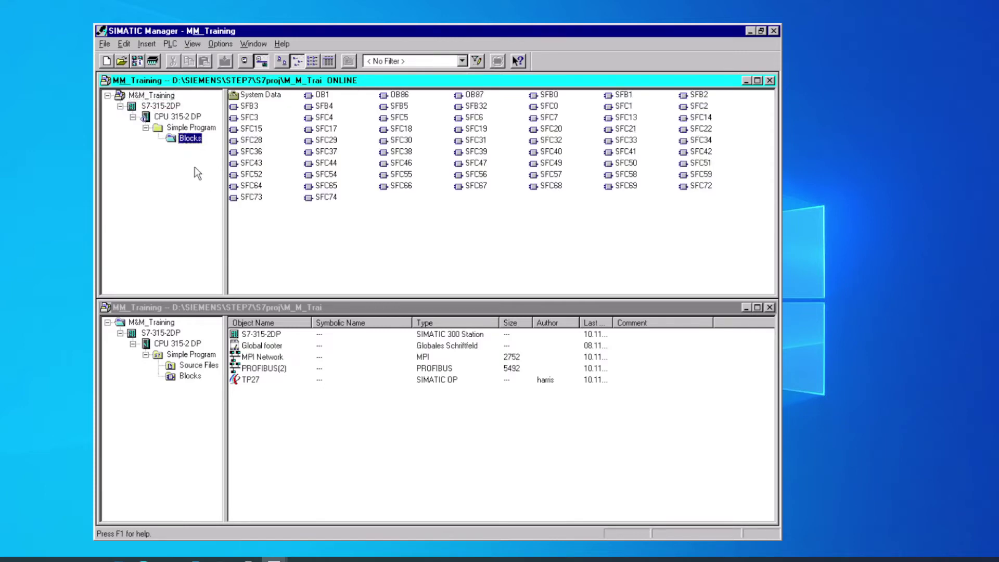
pyautogui.click(330, 62)
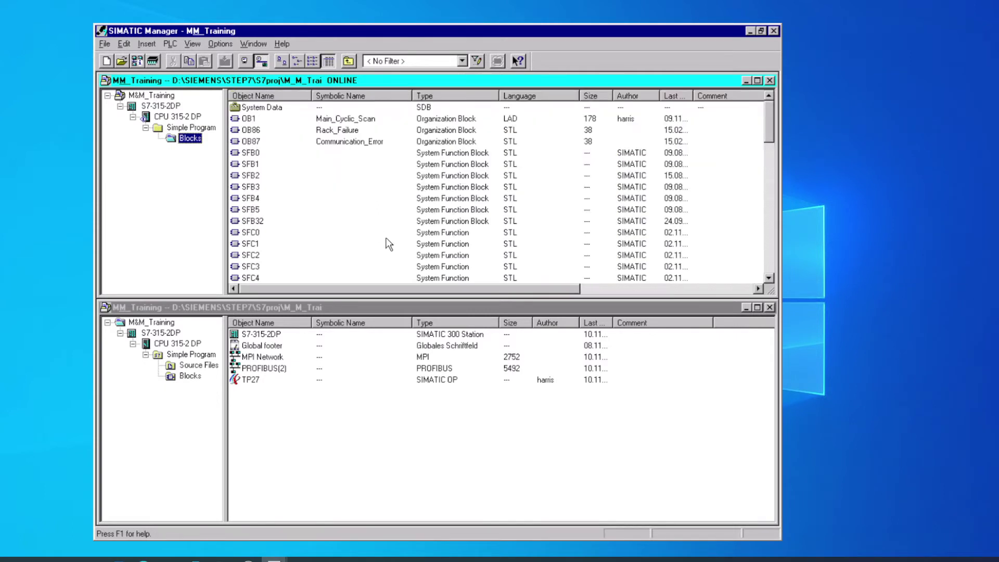
# Display the offline program's Blocks folder and compare its blocks, such as OB1, with those in the online window
pyautogui.click(190, 377)
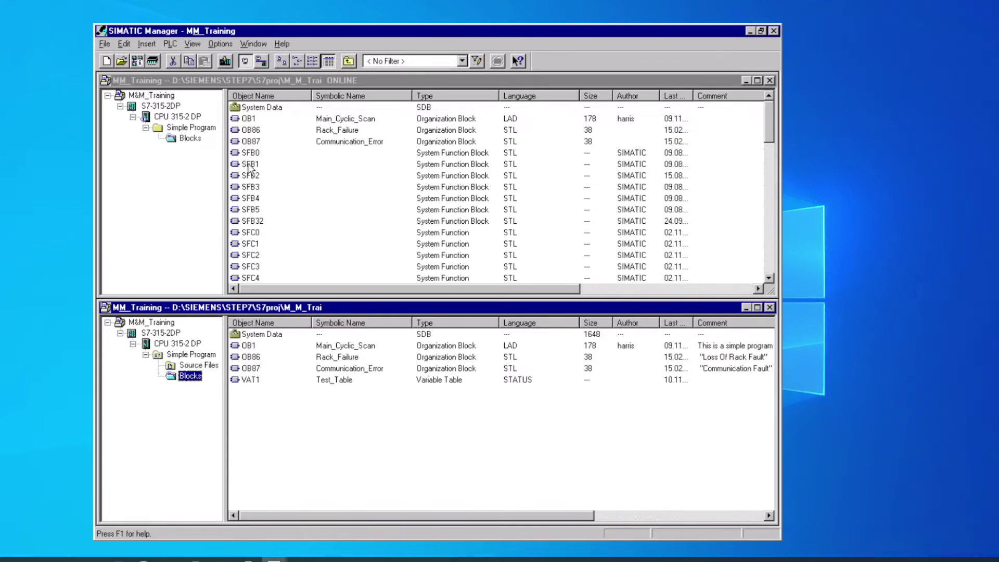
pyautogui.click(249, 120)
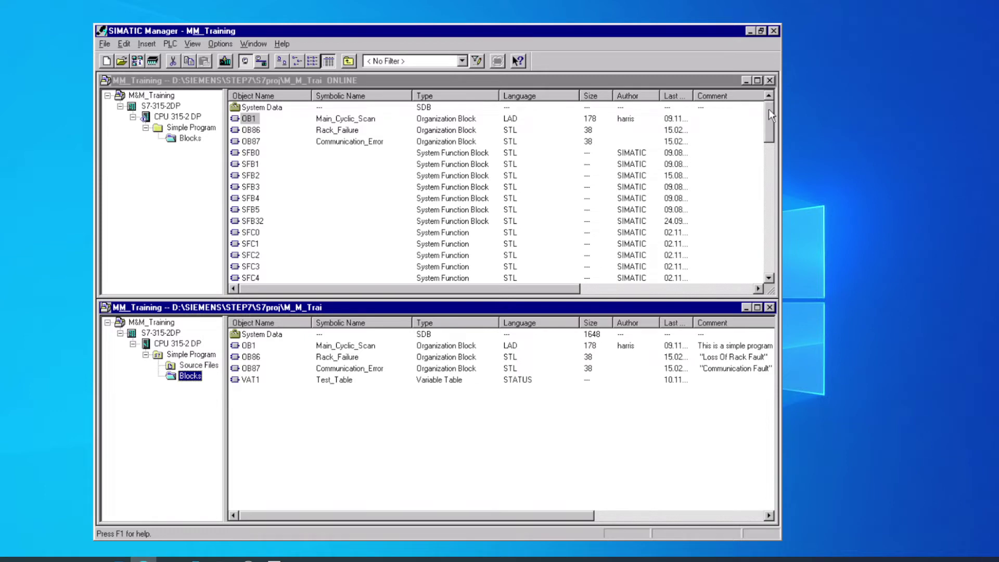
pyautogui.moveTo(770, 114)
pyautogui.mouseDown()
pyautogui.moveTo(769, 267)
pyautogui.moveTo(769, 99)
pyautogui.mouseUp()
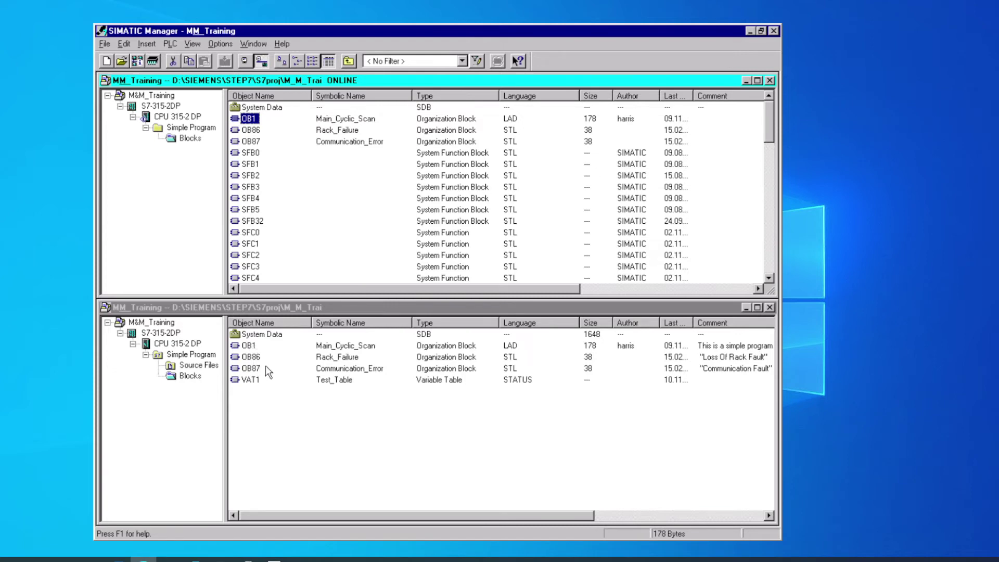
pyautogui.click(277, 310)
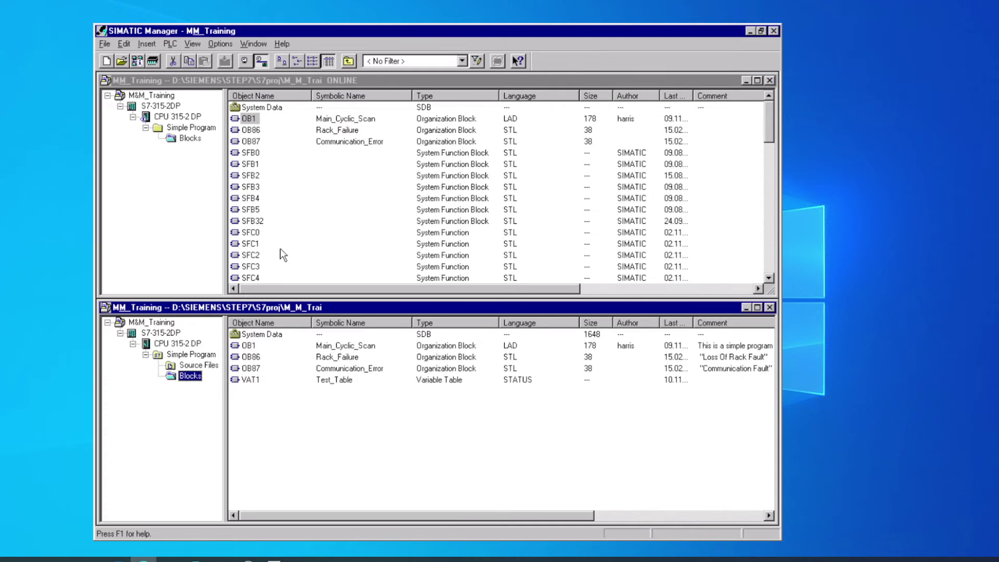
pyautogui.click(250, 119)
pyautogui.click(249, 119)
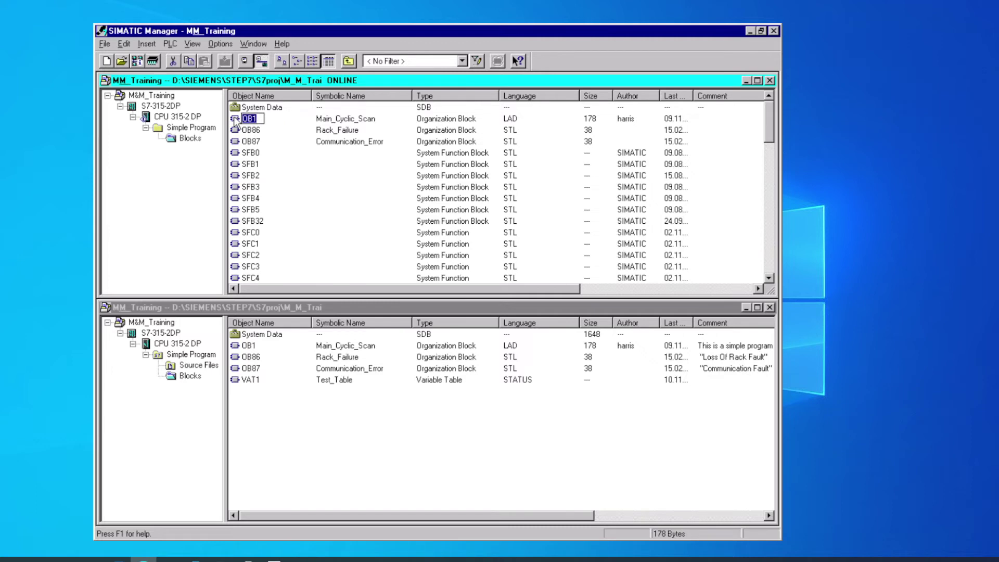
pyautogui.click(234, 118)
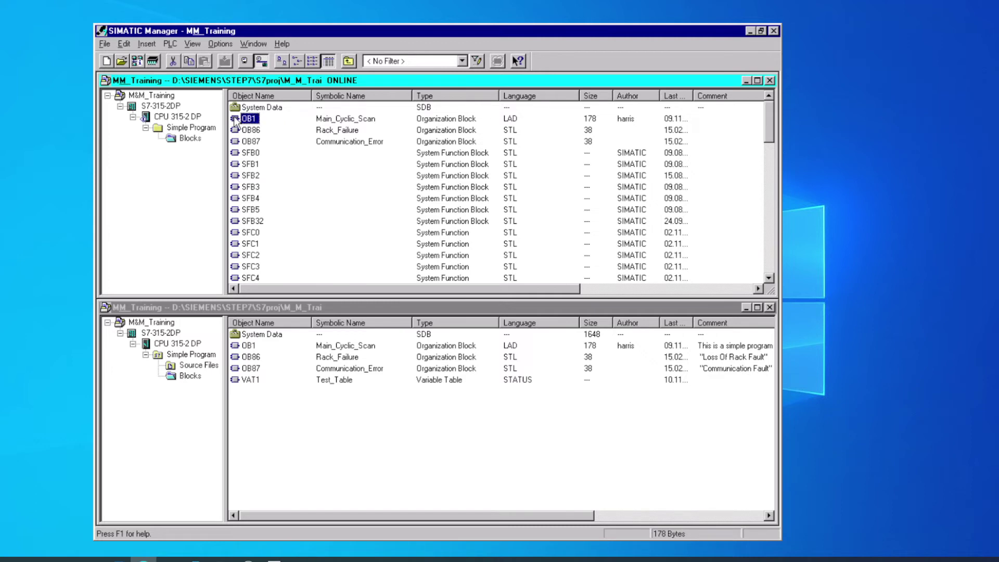
pyautogui.keyDown('shift'); pyautogui.click(235, 143); pyautogui.keyUp('shift')
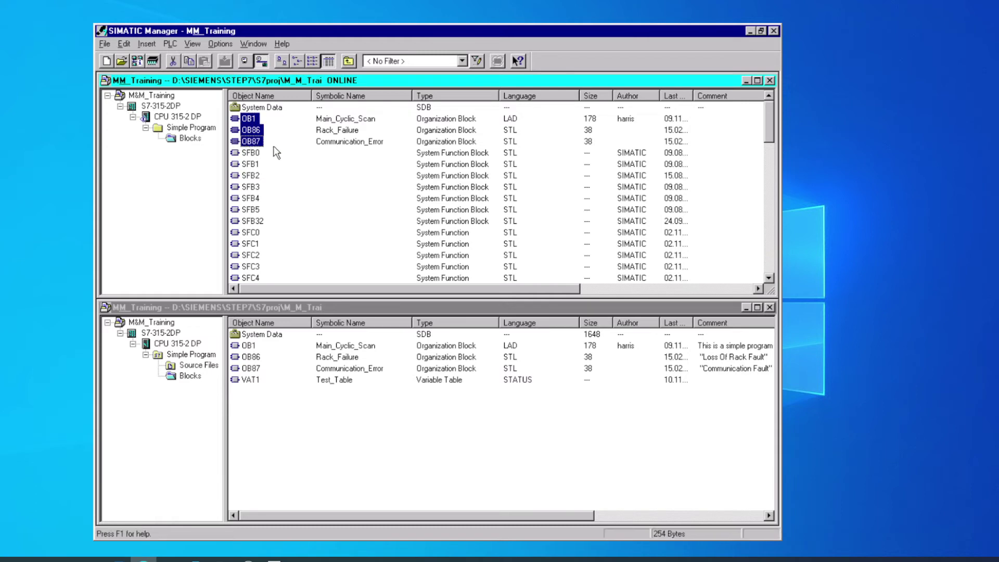
pyautogui.click(253, 121)
pyautogui.click(259, 120)
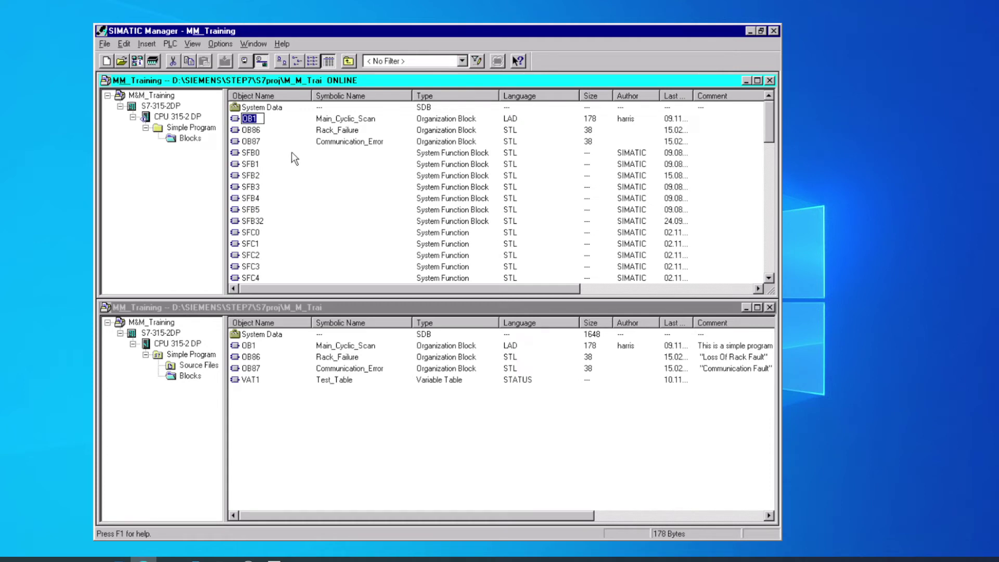
# Copy OB1, OB86 and OB87 from the online block list to the offline Blocks folder, overwriting all existing blocks
pyautogui.click(258, 142)
pyautogui.keyDown('shift'); pyautogui.click(251, 130); pyautogui.keyUp('shift')
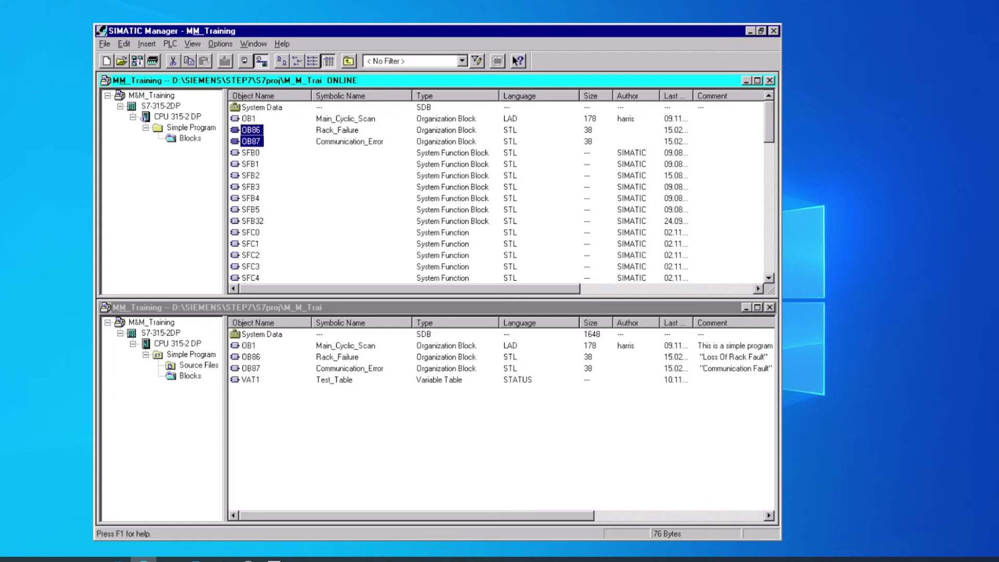
pyautogui.keyDown('shift'); pyautogui.click(248, 119); pyautogui.keyUp('shift')
pyautogui.keyDown('ctrl'); pyautogui.click(260, 187); pyautogui.keyUp('ctrl')
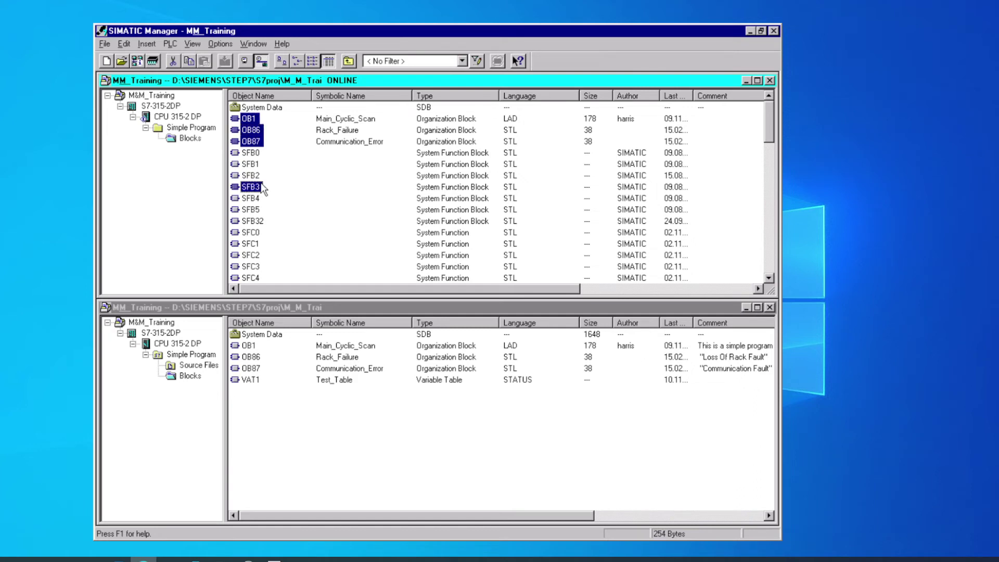
pyautogui.keyDown('ctrl'); pyautogui.click(262, 185); pyautogui.keyUp('ctrl')
pyautogui.moveTo(247, 130); pyautogui.dragTo(291, 370)
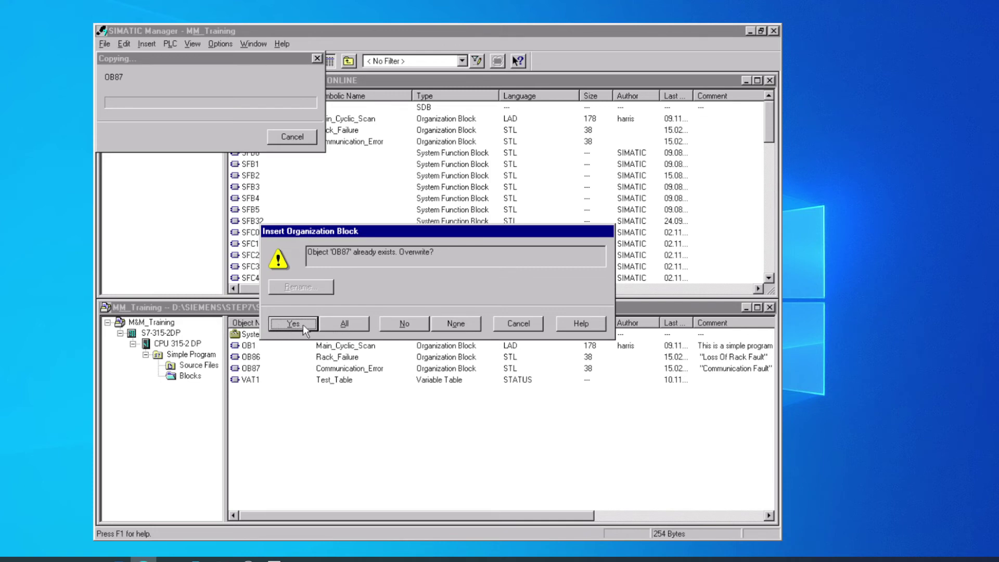
pyautogui.click(342, 324)
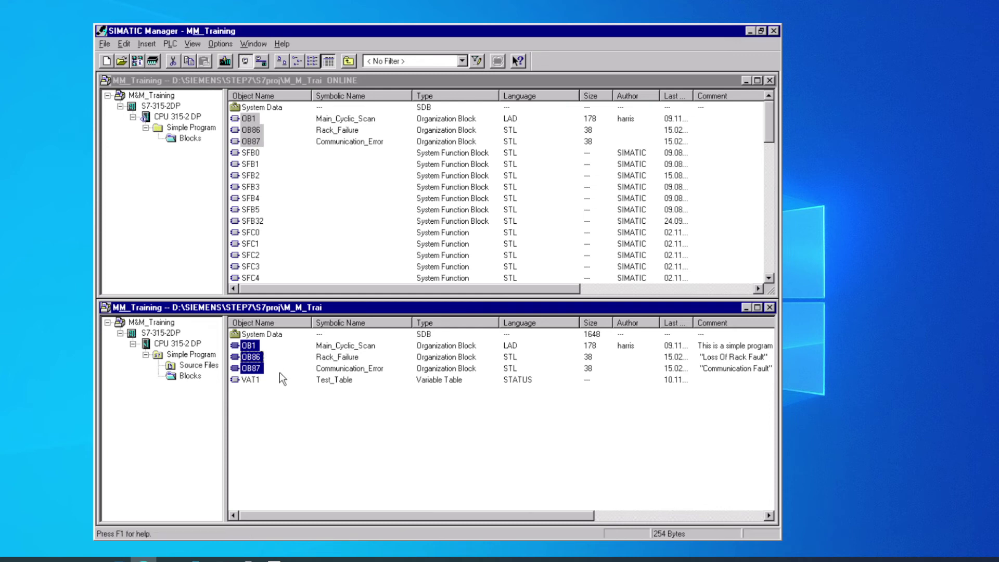
pyautogui.click(275, 457)
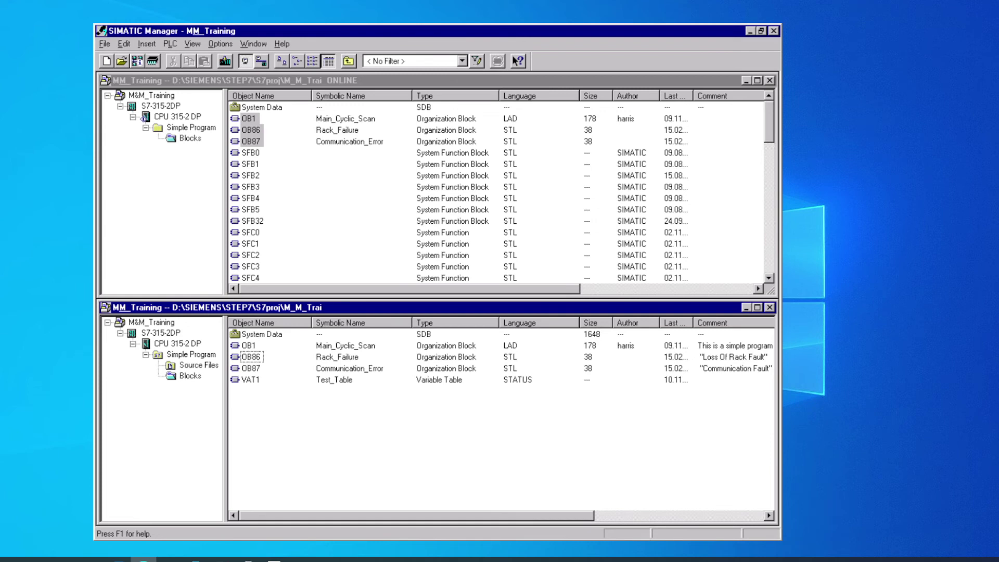
# Switch between the online and offline windows and show the contents of the offline Simple Program folder
pyautogui.click(244, 79)
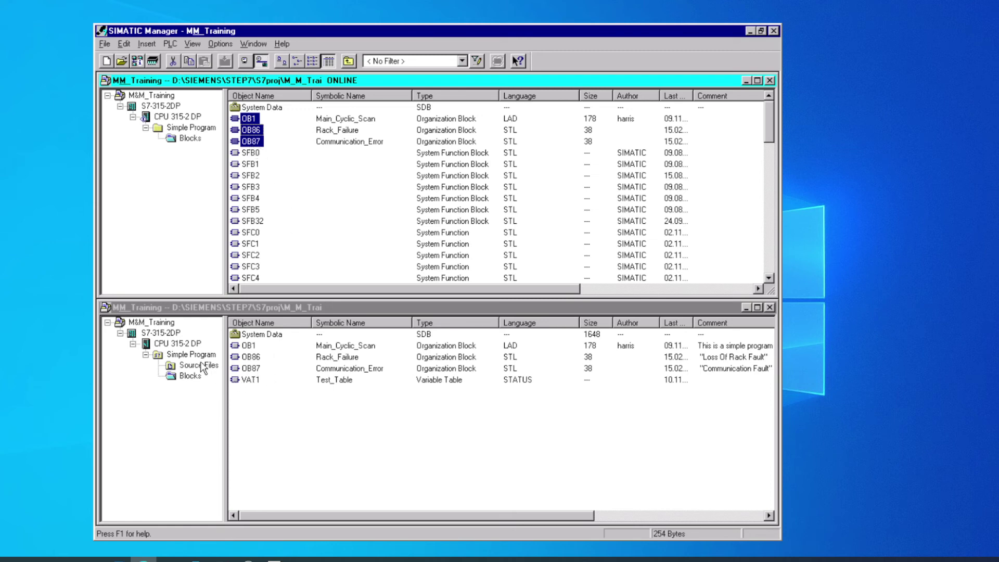
pyautogui.hotkey('ctrl', 'F6')
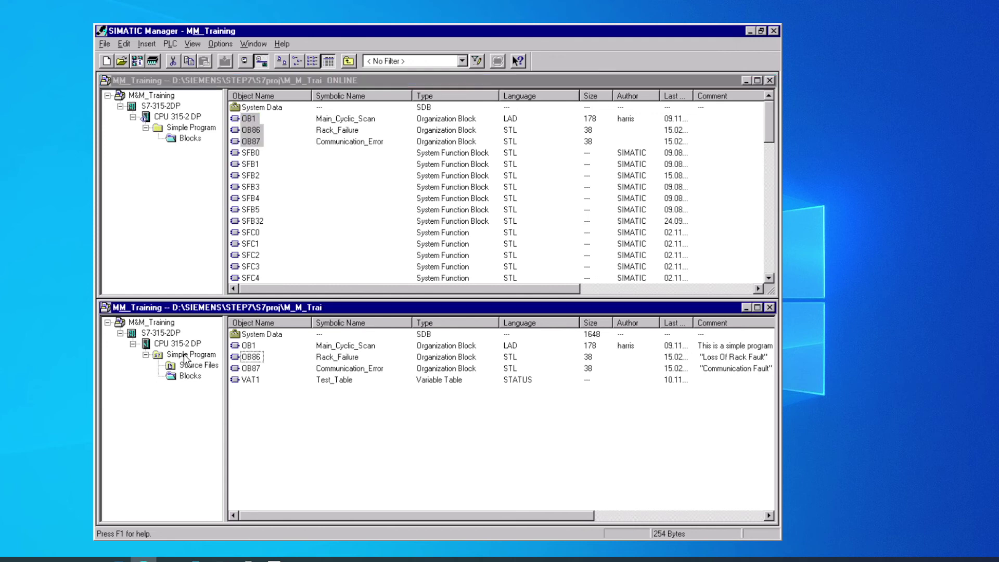
pyautogui.click(185, 355)
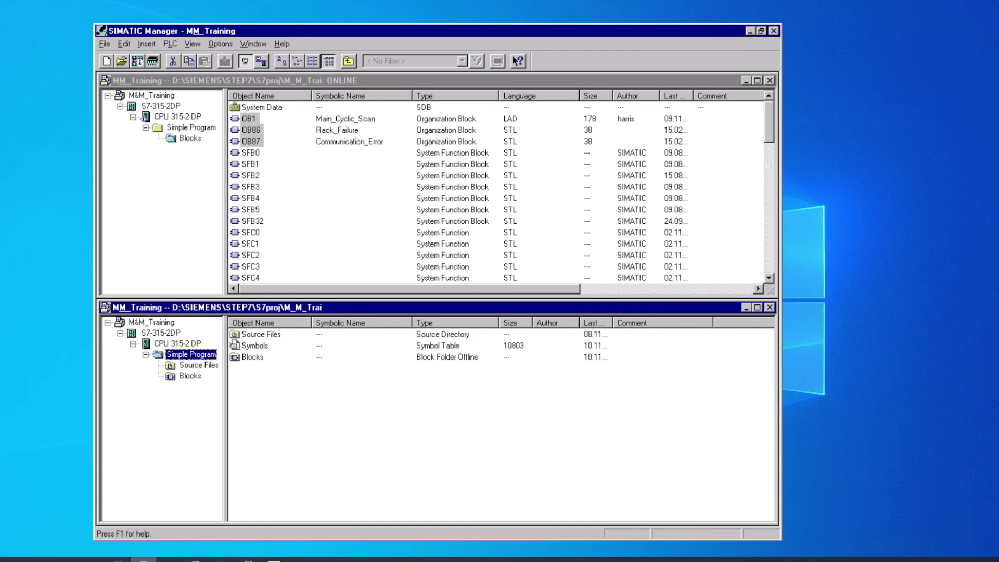
# Close the online project window and maximize the offline project window
pyautogui.click(769, 81)
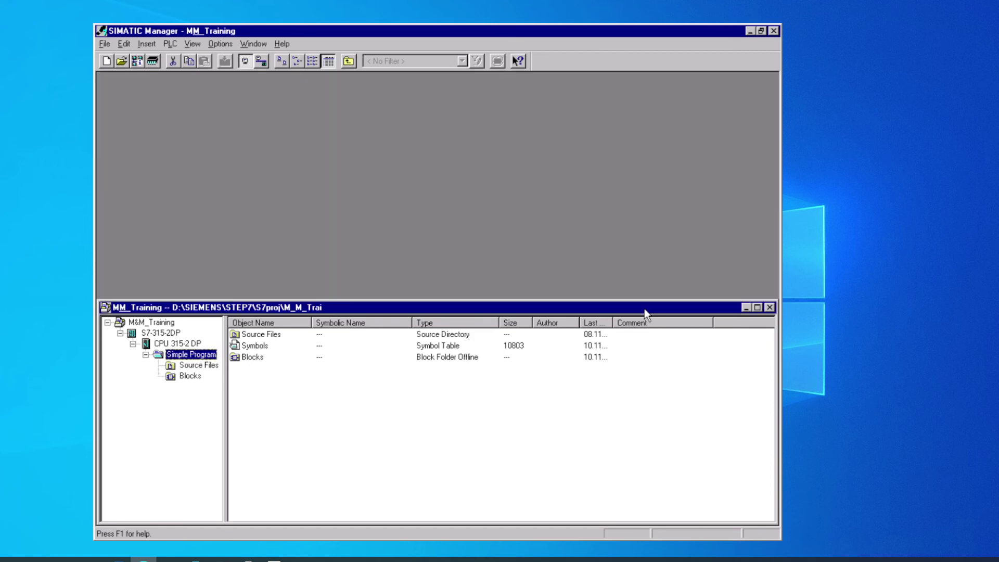
pyautogui.doubleClick(644, 310)
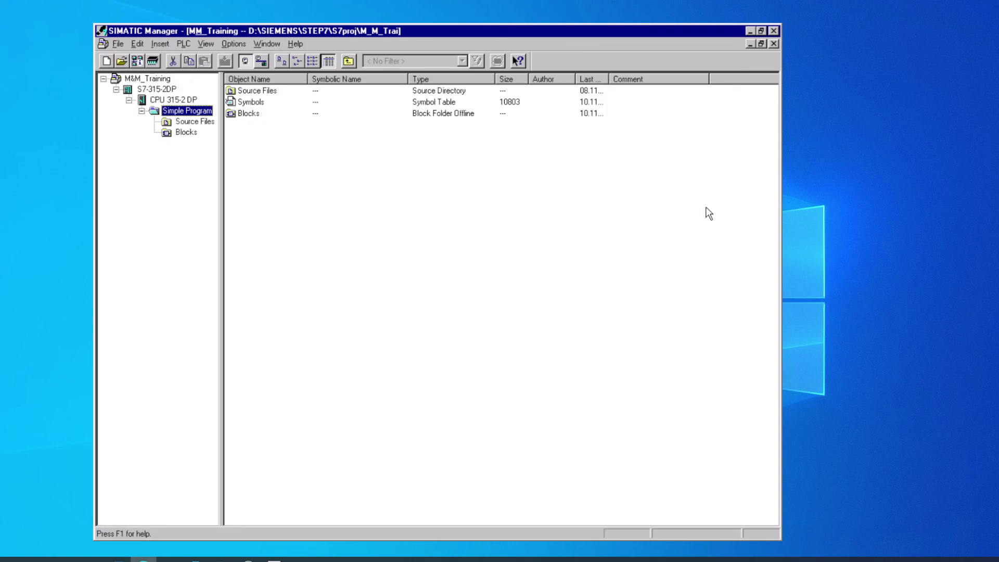
# List the blocks of the offline Simple Program and close the application
pyautogui.click(187, 132)
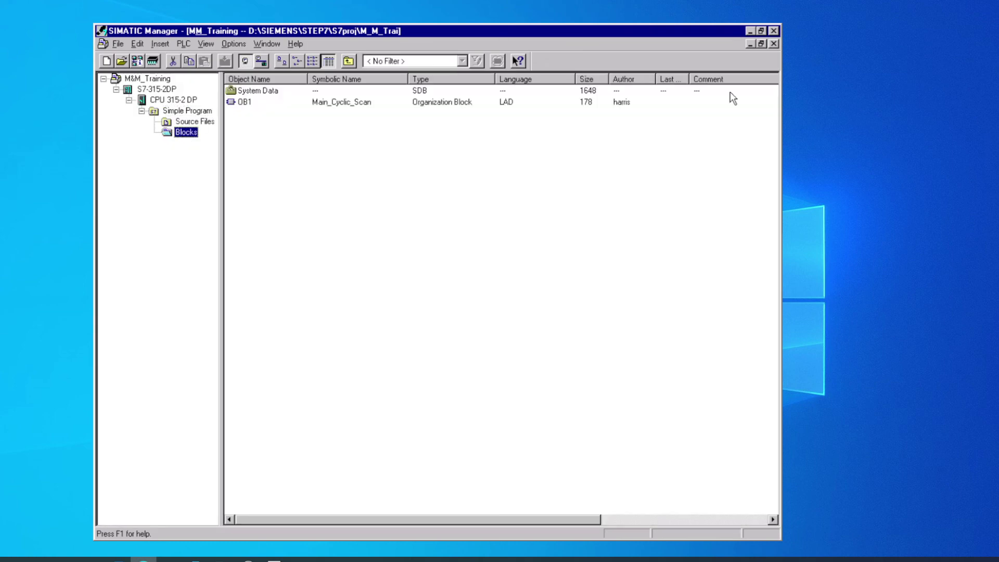
pyautogui.click(775, 32)
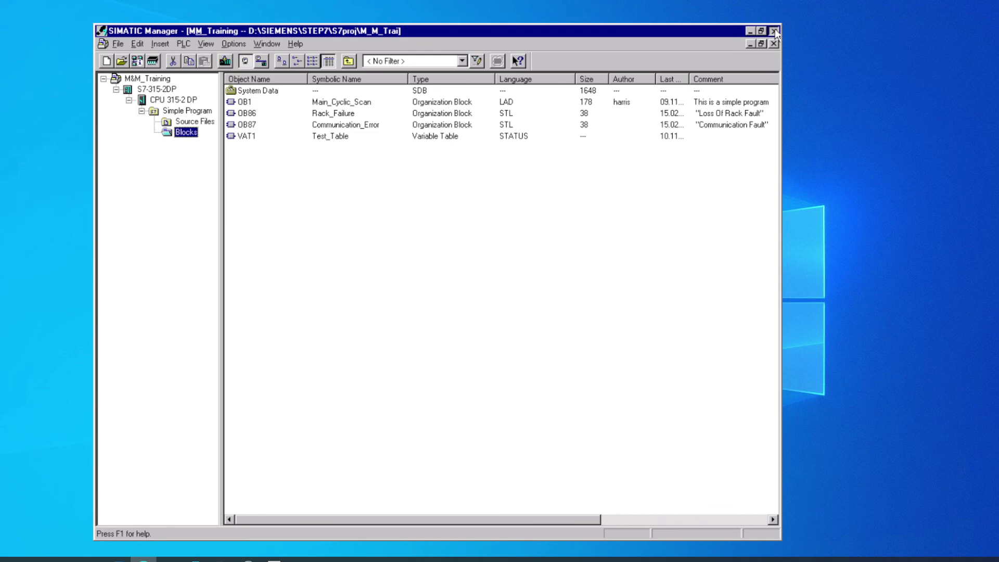